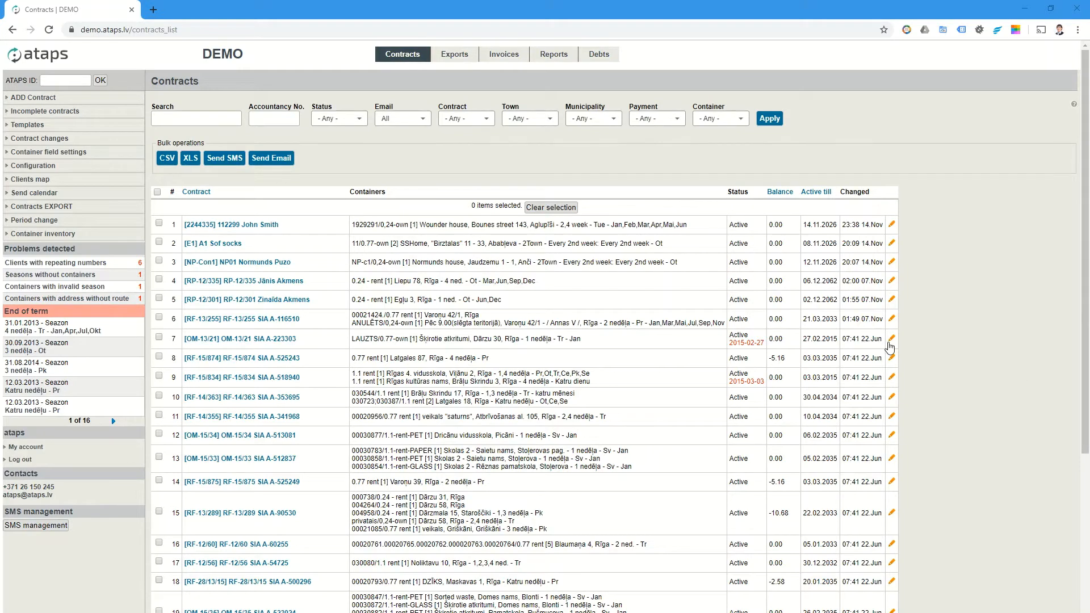
Open the invoice operations for the December 2019 period and bring up the unprocessed exports report.
mouse_move(498, 55)
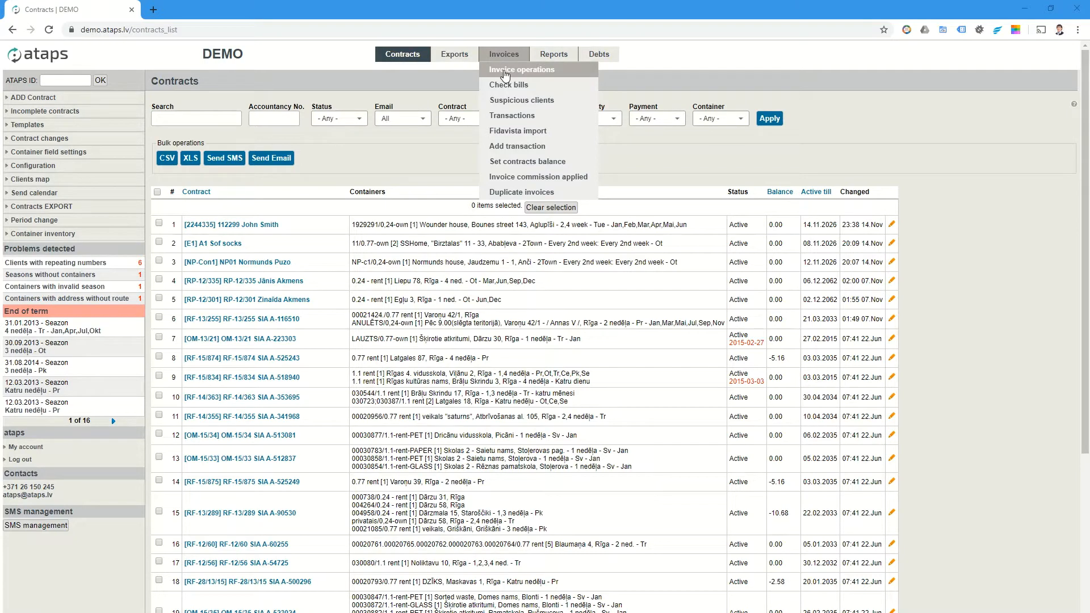
left_click(504, 73)
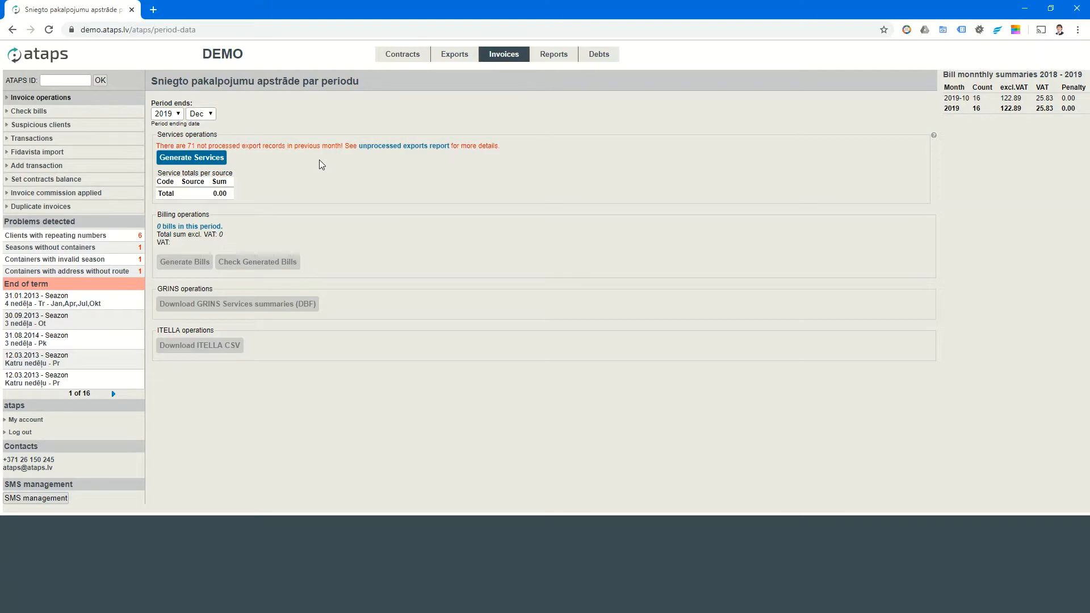
left_click(401, 147)
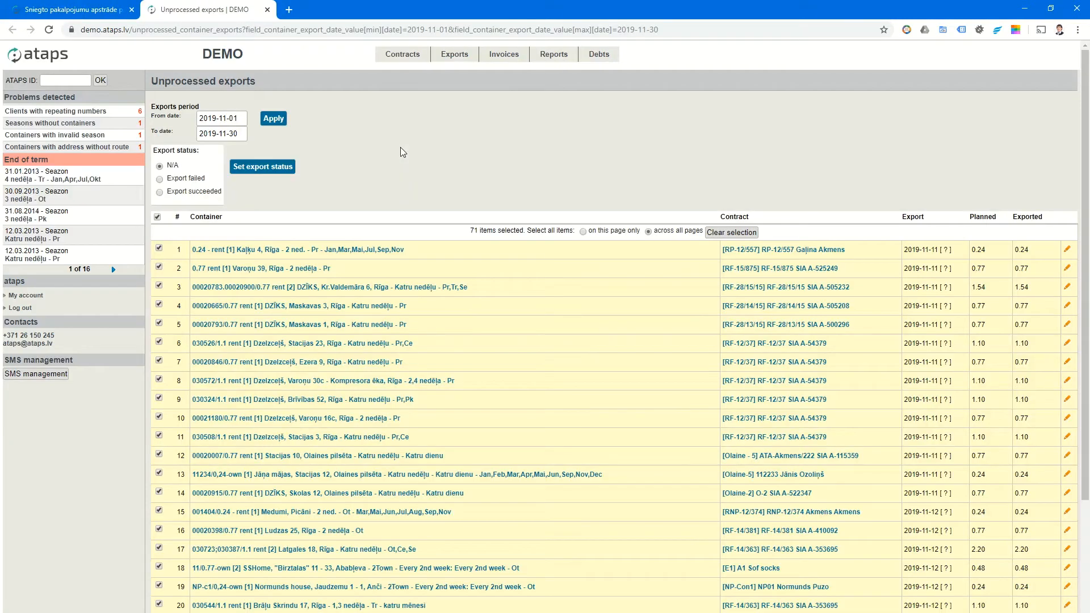
Clear the selection of all unprocessed exports and look through the records for November 2019.
left_click(158, 217)
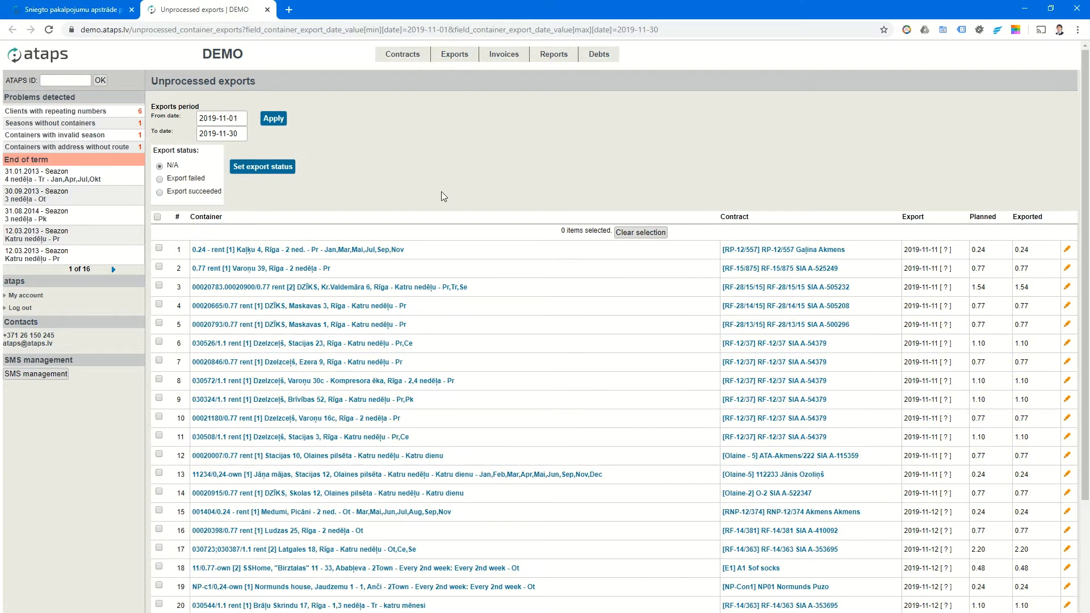
scroll(466, 350, "down", 3)
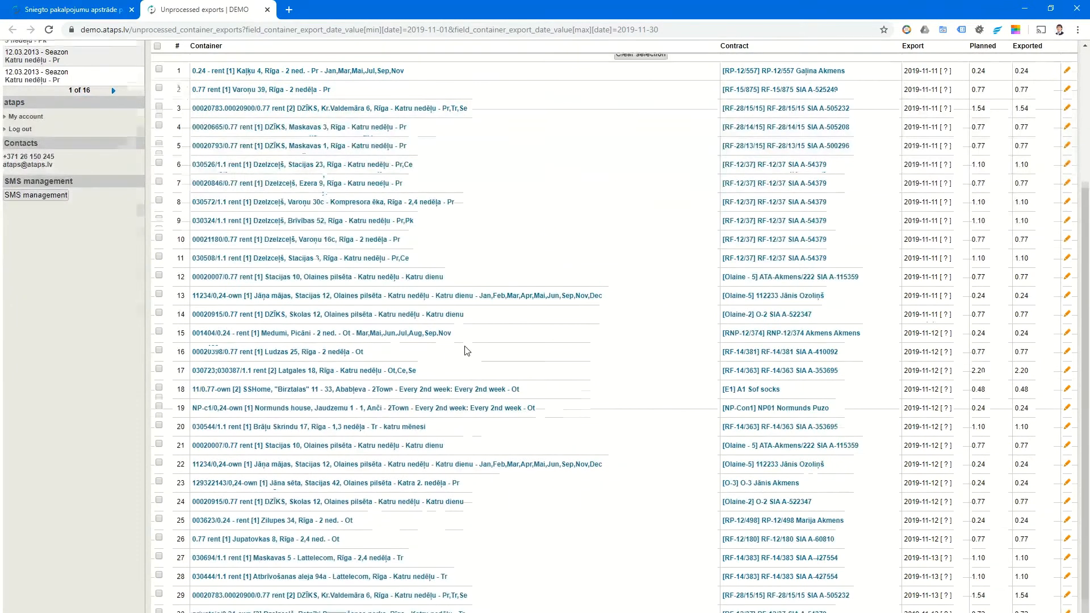
scroll(465, 350, "up", 3)
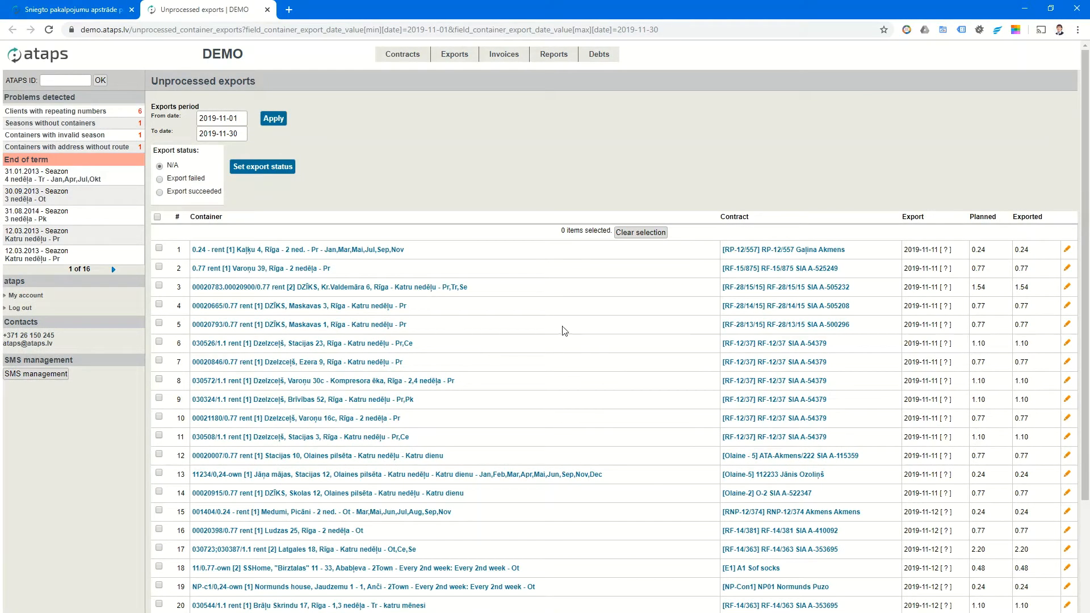
scroll(509, 448, "down", 3)
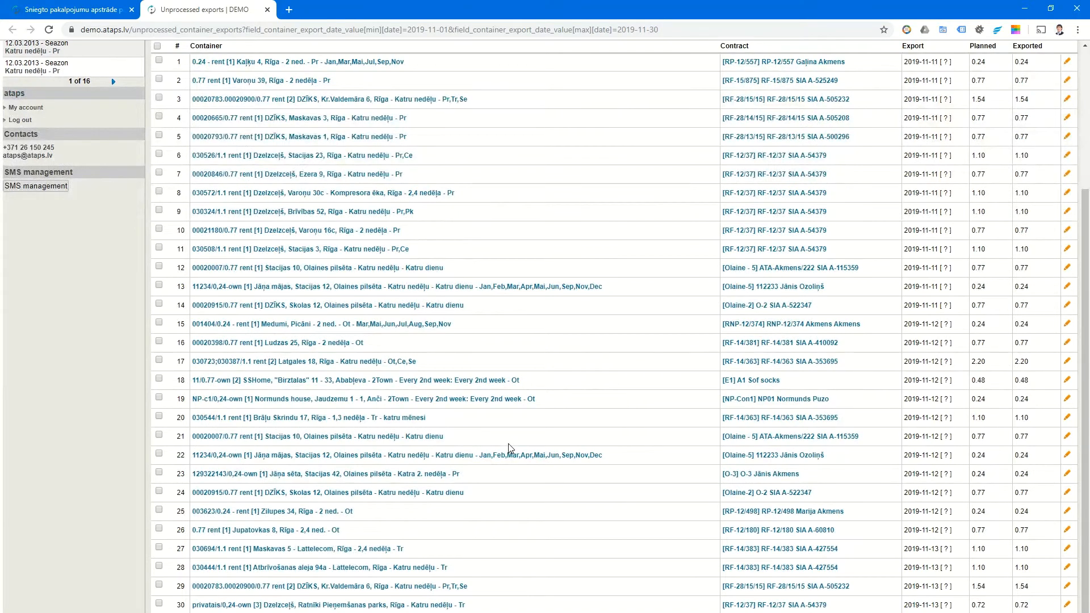
scroll(596, 292, "up", 3)
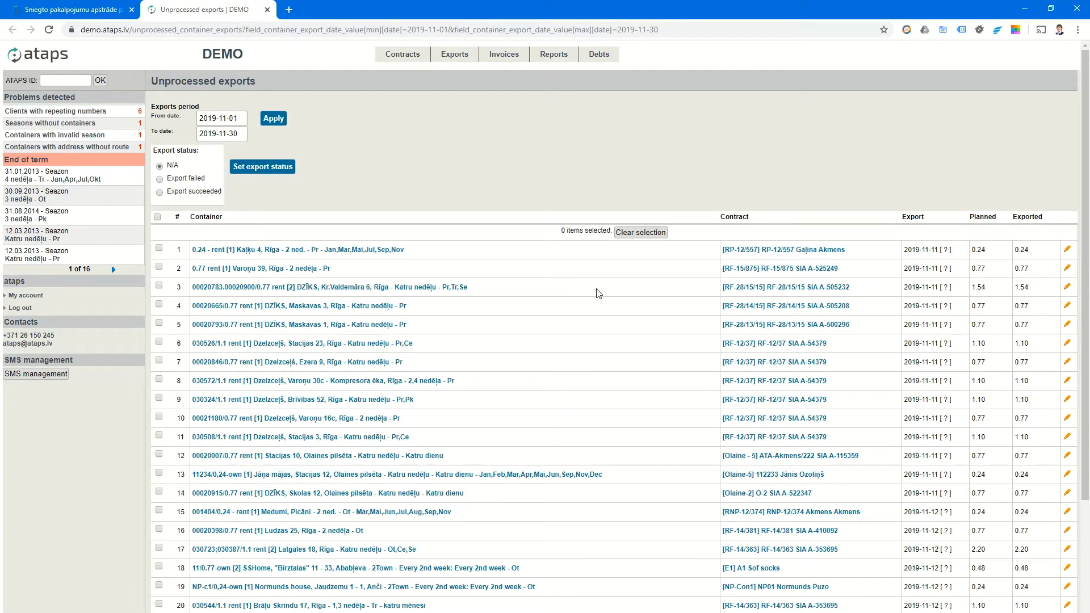
Set the export status of all records across all pages to Export succeeded, and close the unprocessed exports report.
left_click(162, 193)
left_click(158, 216)
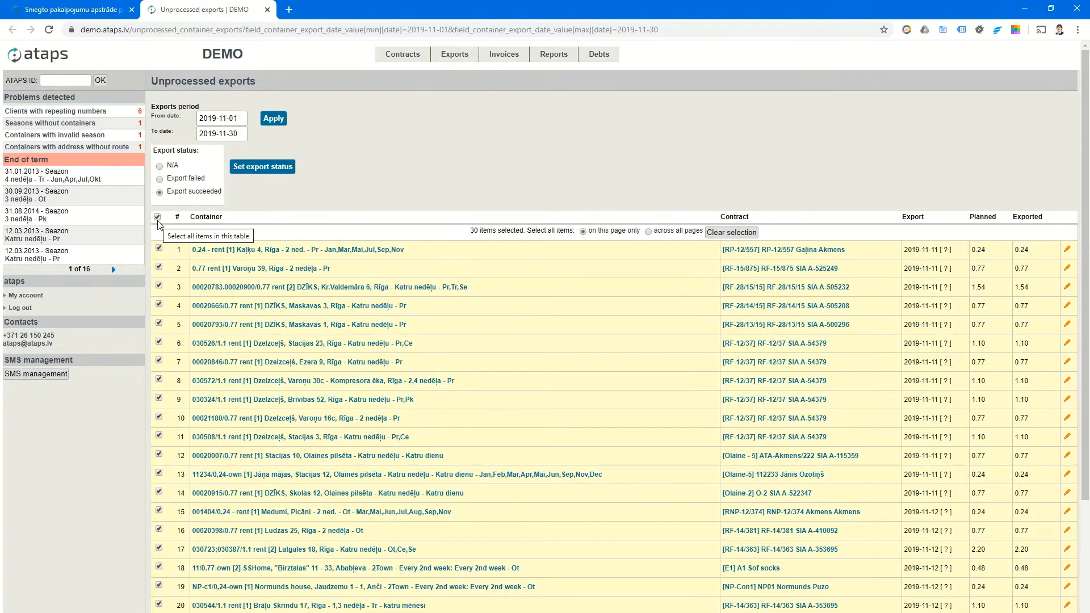
left_click(648, 233)
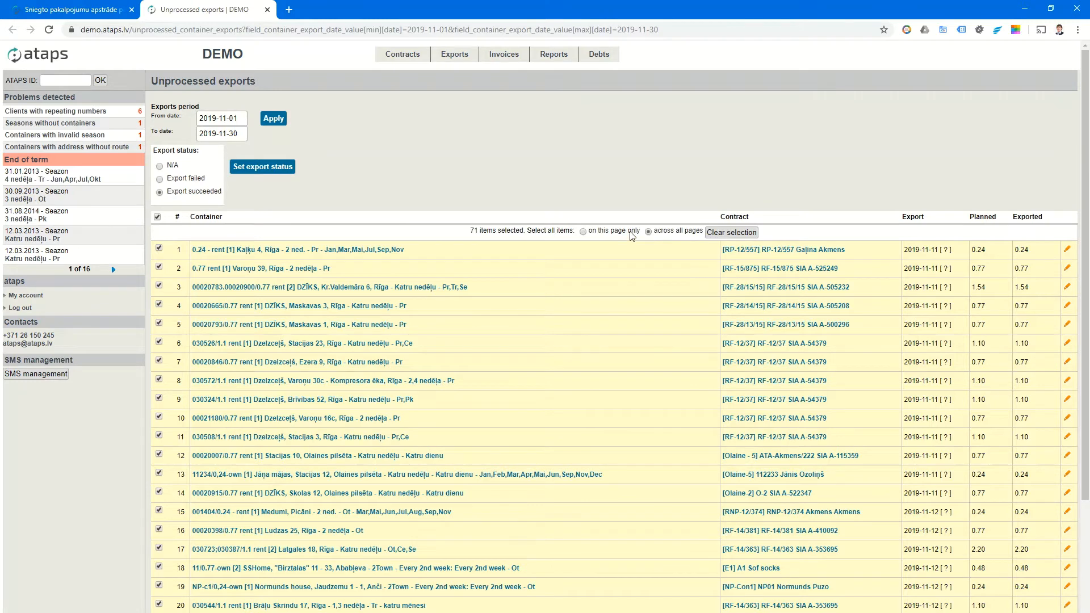
left_click(268, 170)
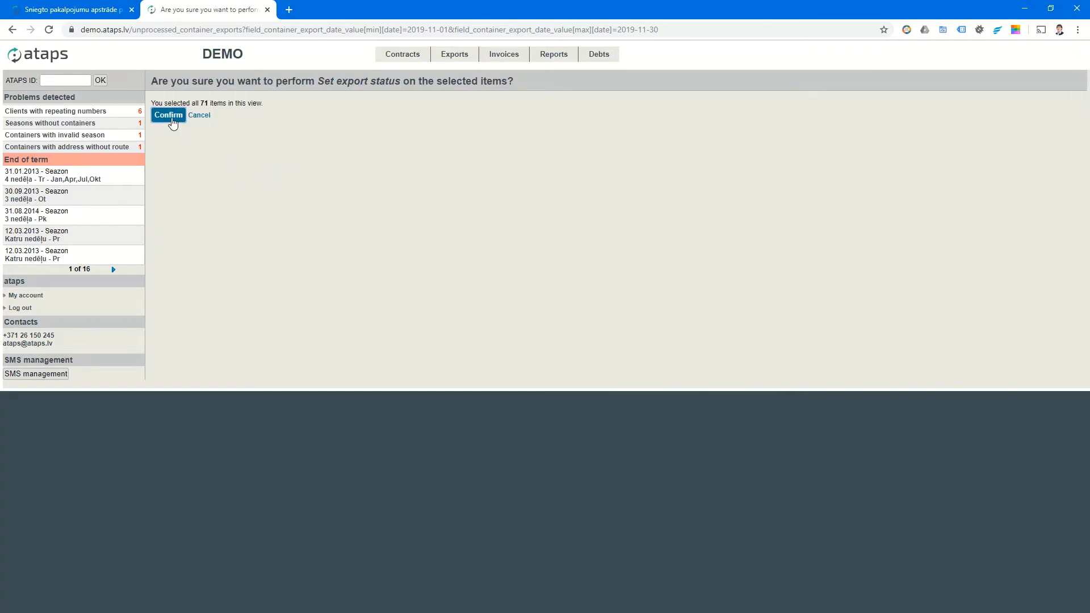
left_click(170, 116)
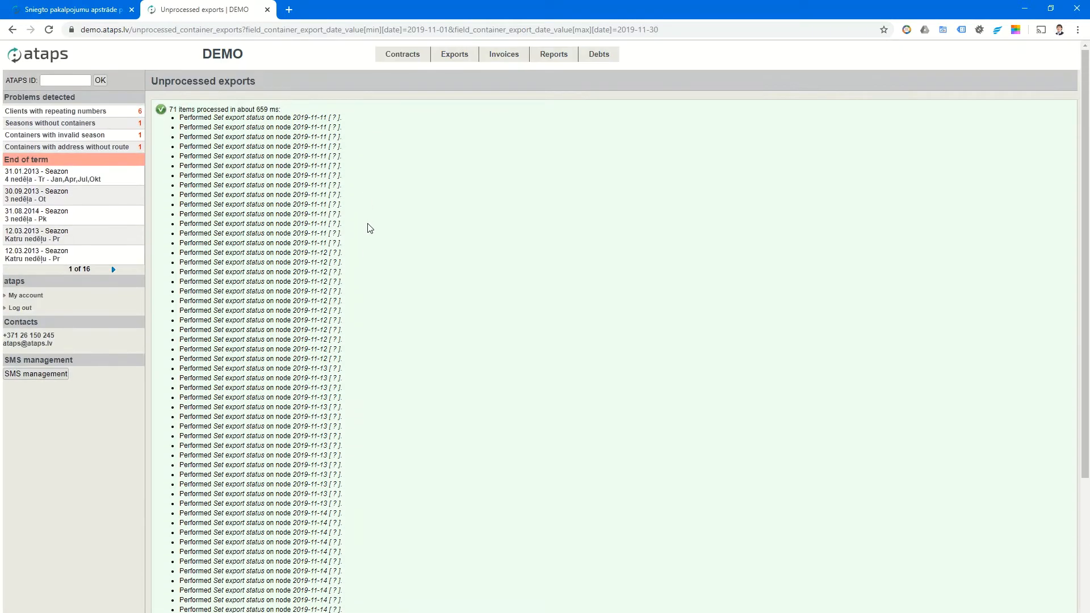
left_click(267, 9)
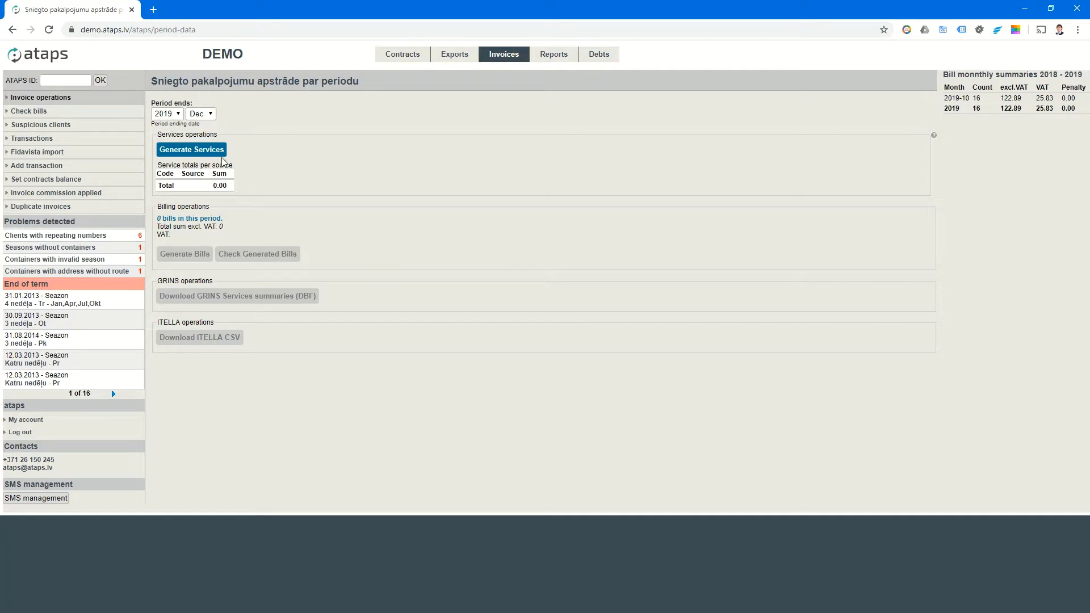
Generate the services for the period ending December 2019 and check the service totals per source.
left_click(206, 151)
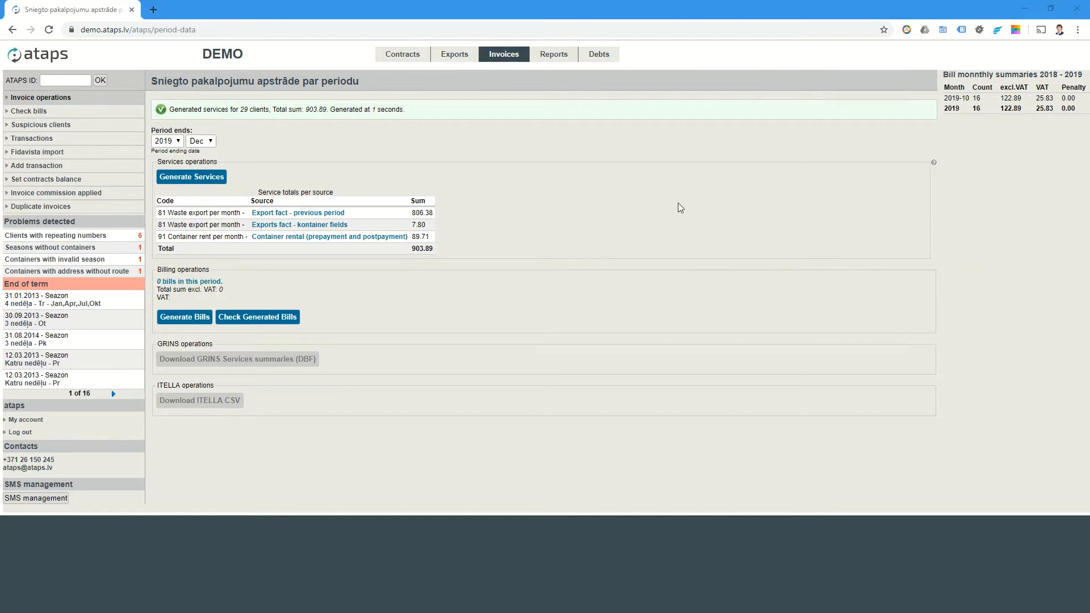
left_click_drag(439, 216, 436, 227)
left_click(437, 230)
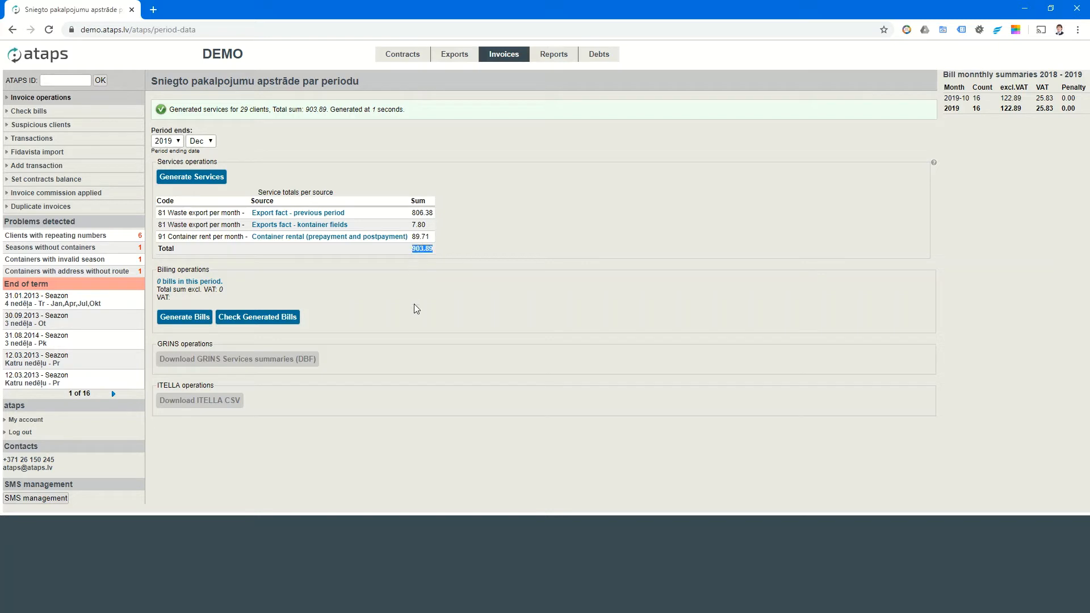
Generate the bills for the period ending December 2019 and check the sum excluding VAT and the VAT amount.
left_click(176, 320)
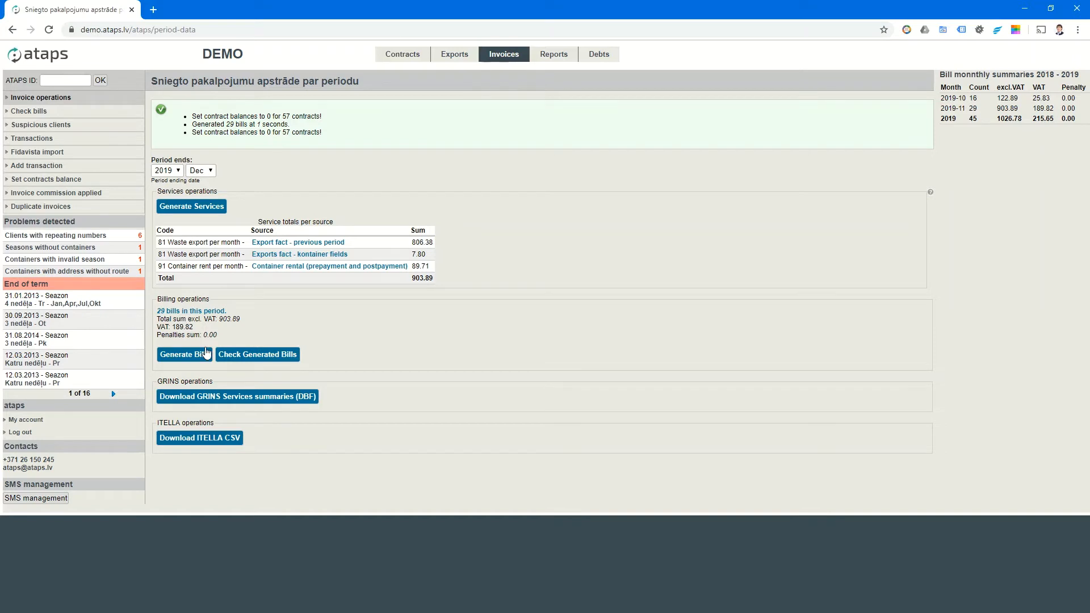
mouse_move(226, 333)
left_mouse_down()
mouse_move(159, 320)
mouse_move(240, 319)
left_mouse_up()
left_click(245, 325)
left_click_drag(168, 327, 194, 327)
left_click(178, 422)
Open the list of bills in this period and filter it to invoices sent by email.
left_click(203, 309)
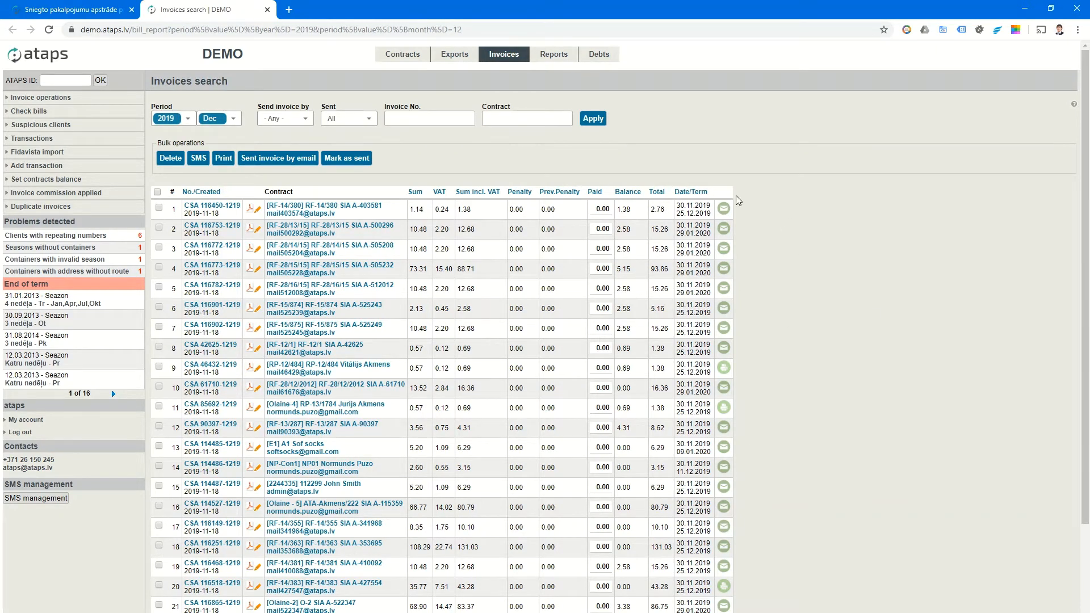
scroll(585, 164, "down", 3)
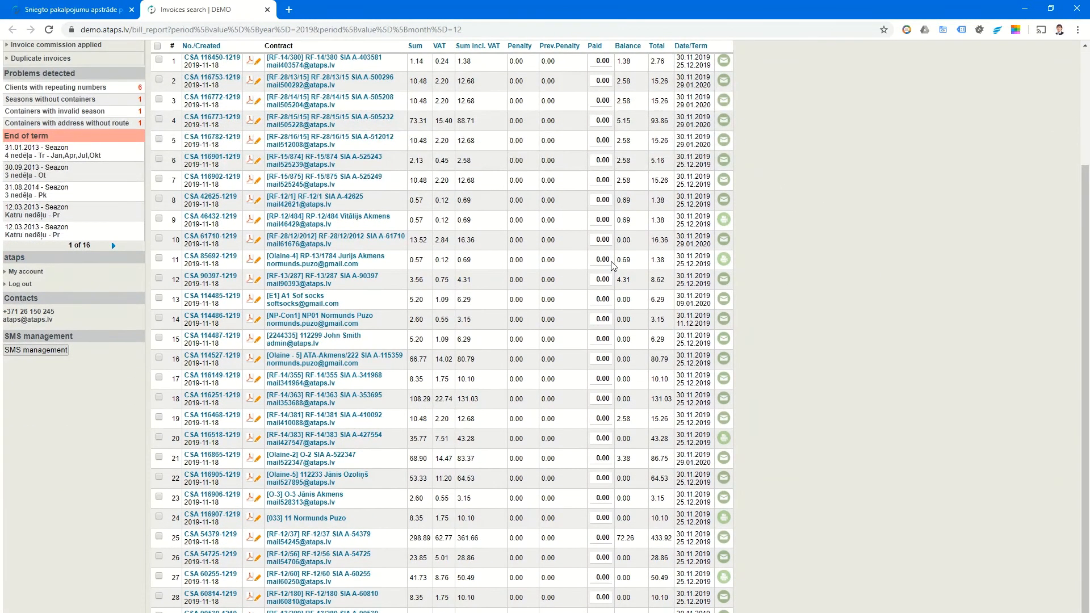
scroll(613, 265, "up", 3)
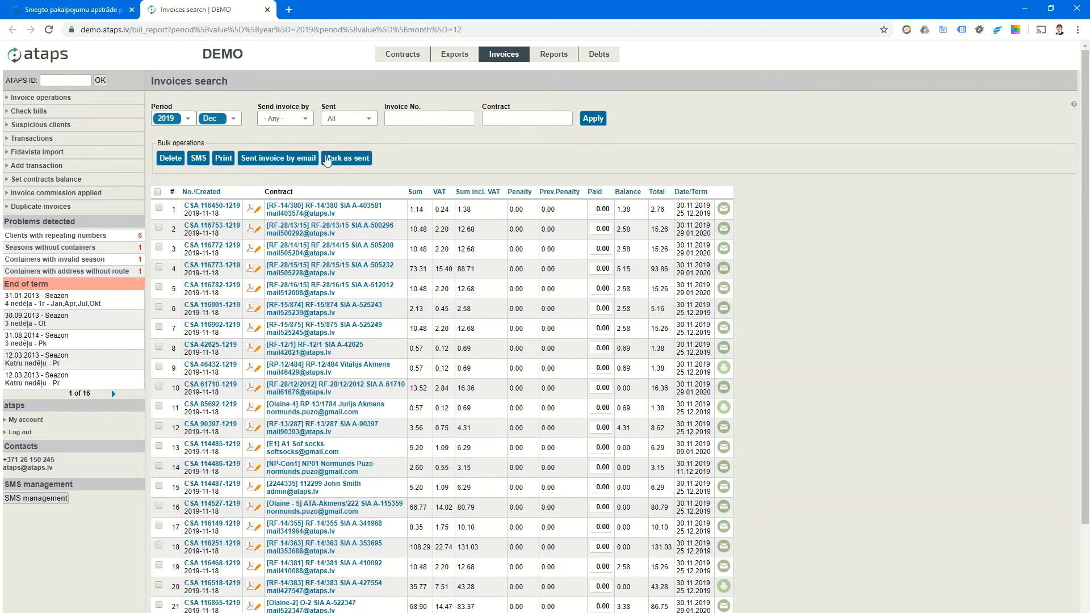
left_click(284, 118)
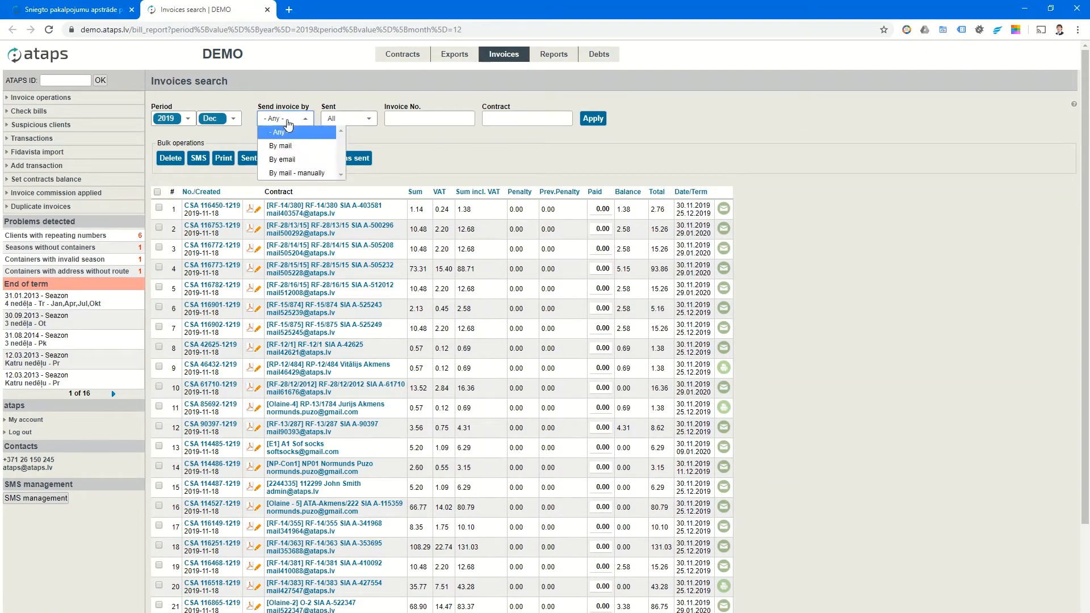
left_click(287, 153)
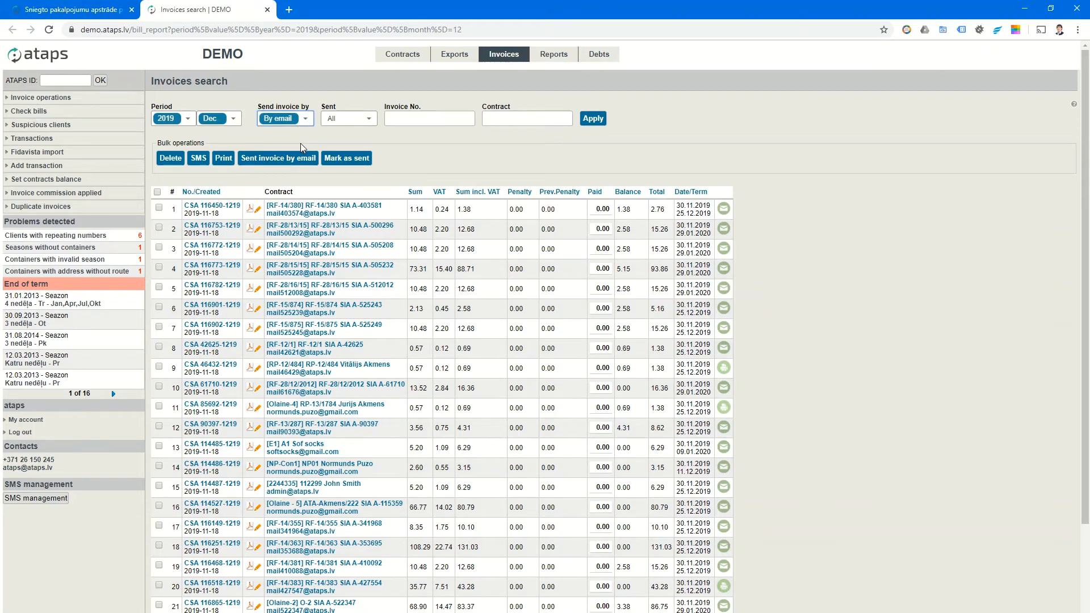
left_click(593, 118)
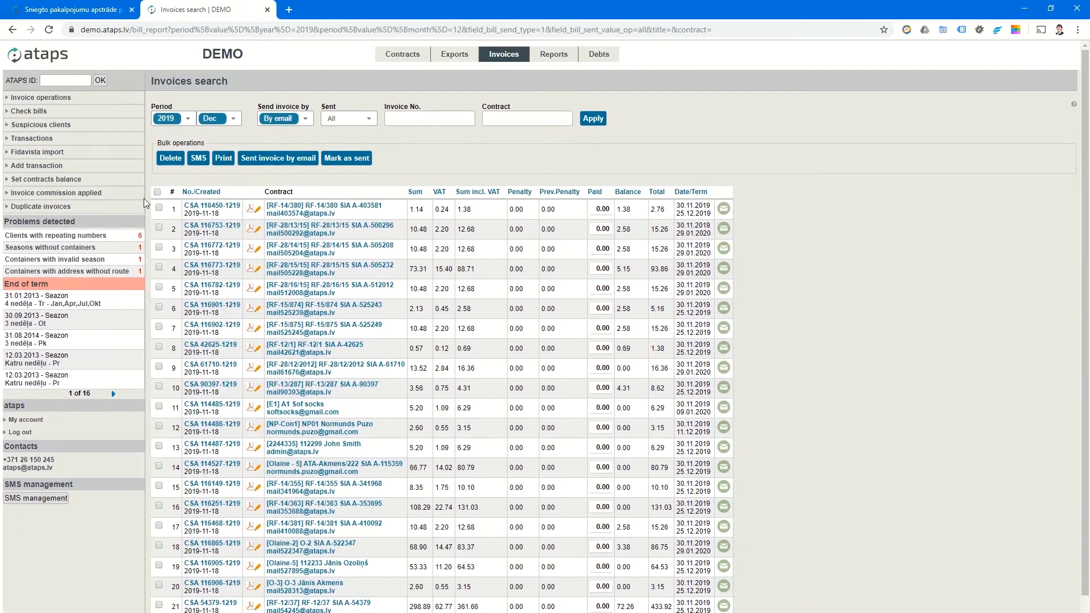
Submit all filtered invoices for sending by email, removing the stray space after "for you" in the message text.
left_click(157, 192)
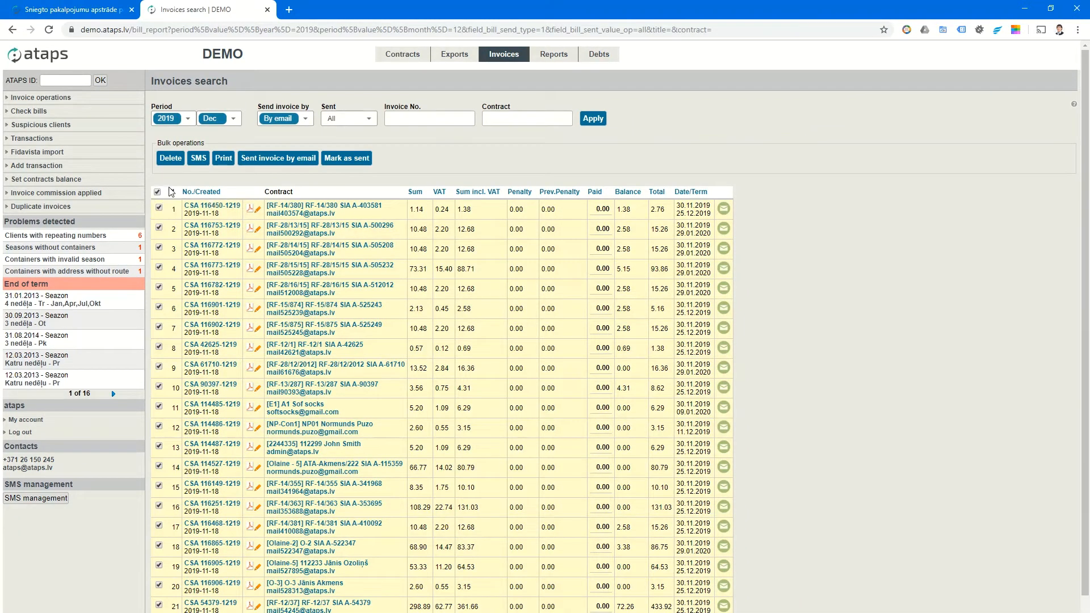
left_click(308, 159)
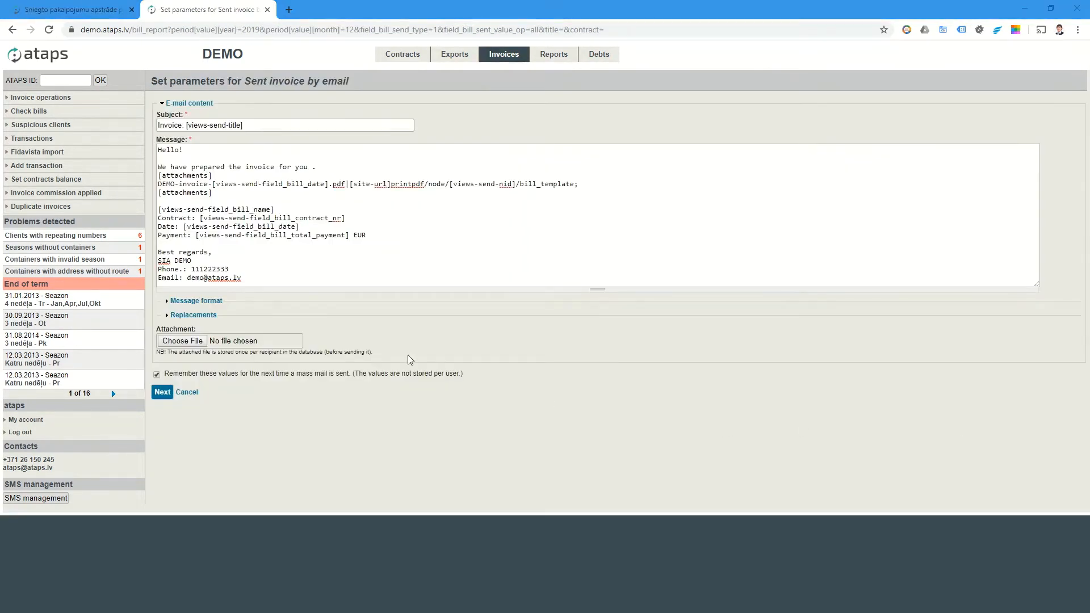
left_click(240, 168)
left_click(313, 167)
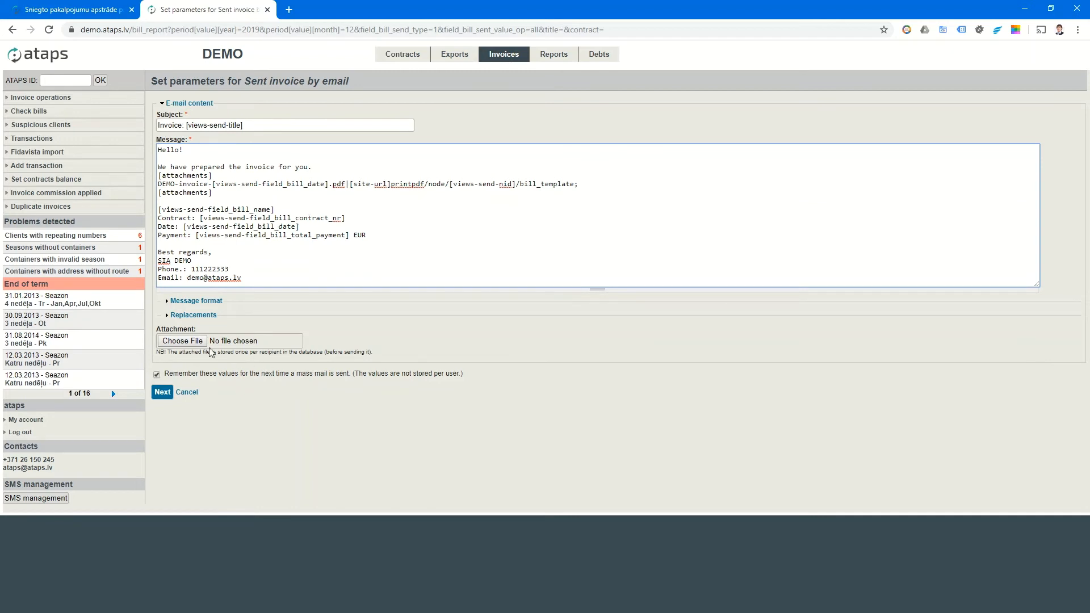
left_click(163, 392)
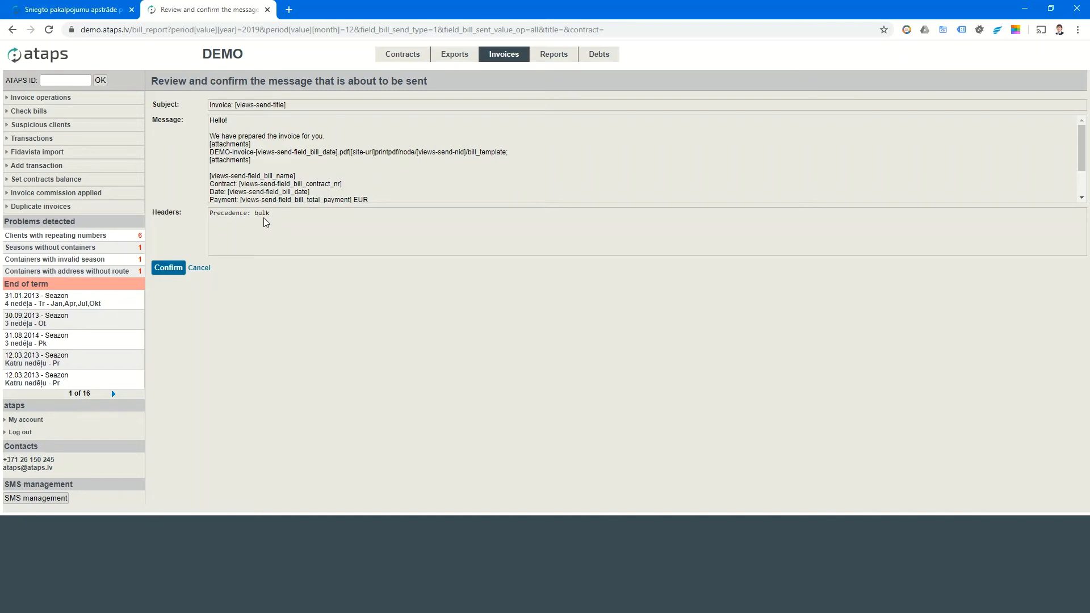
left_click(169, 267)
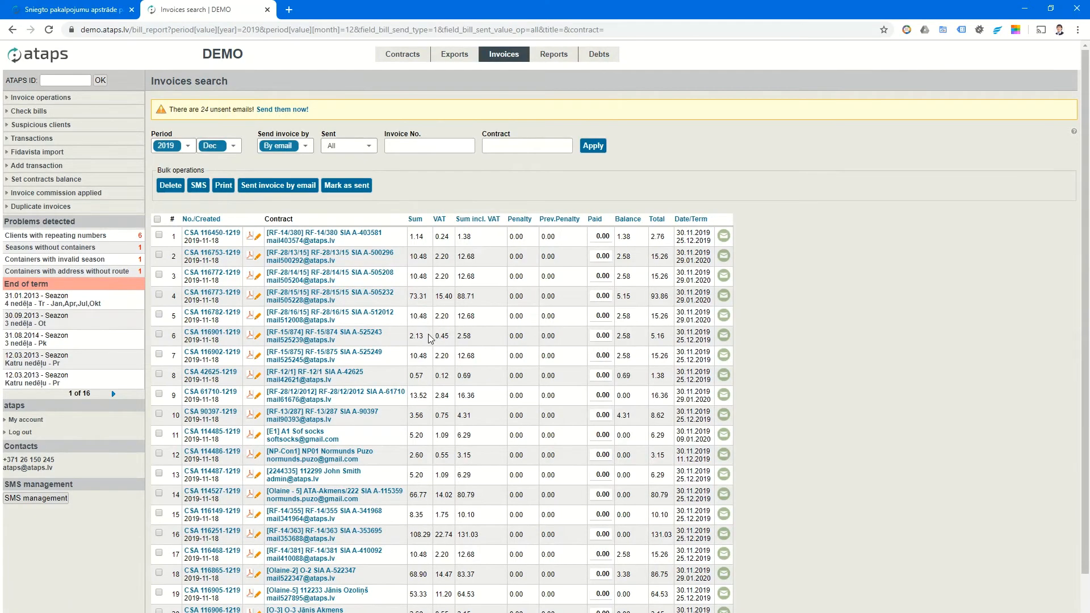
left_click_drag(309, 109, 161, 110)
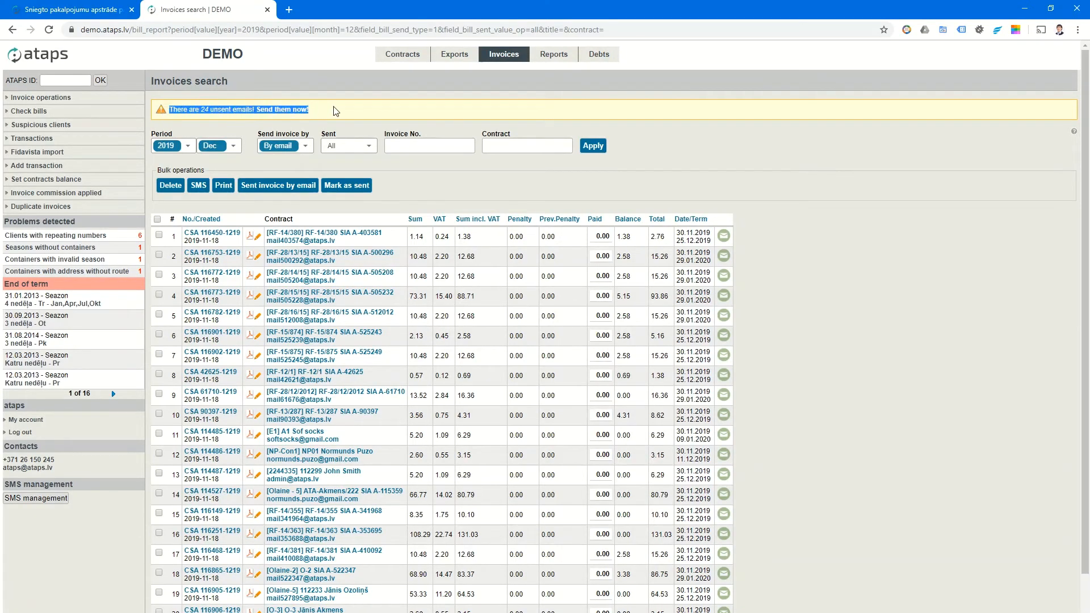
left_click(350, 117)
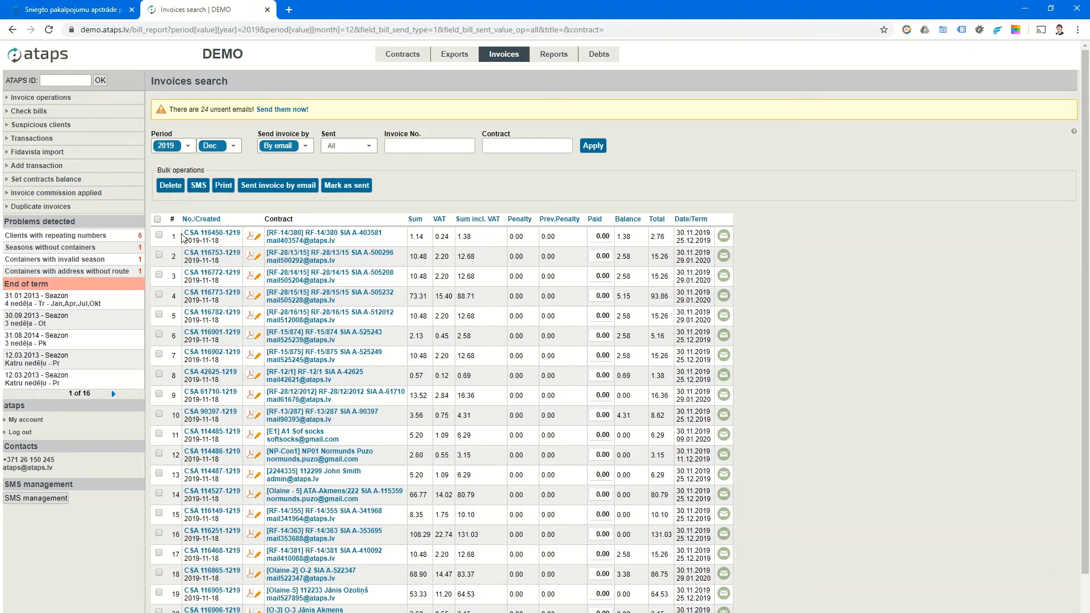
Mark the first three listed invoices as sent with a Sent/printed value of 1.
left_click(159, 235)
left_click(160, 254)
left_click(159, 275)
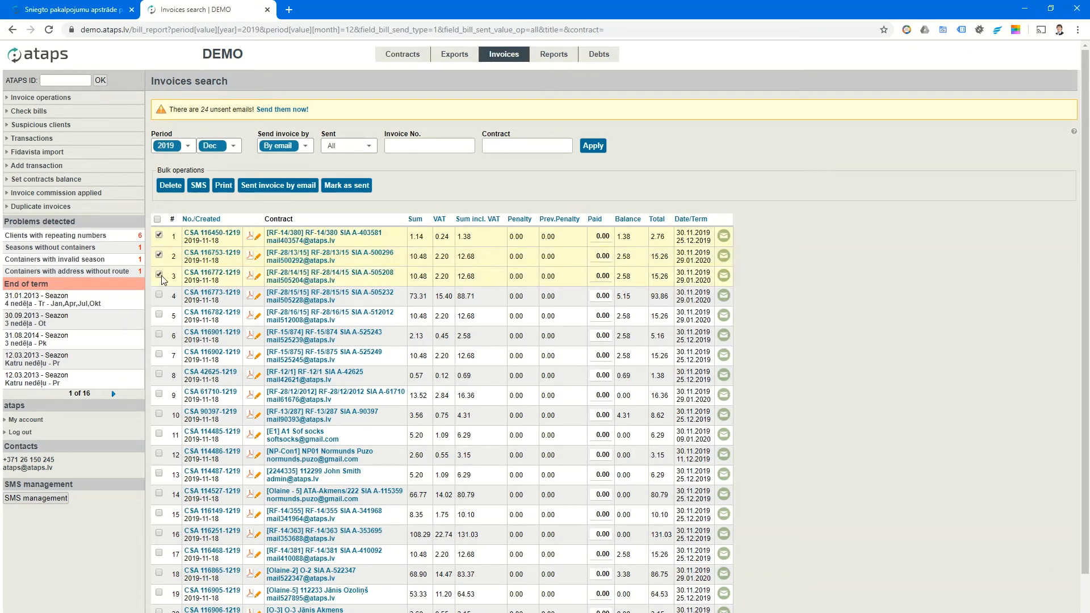
left_click(329, 189)
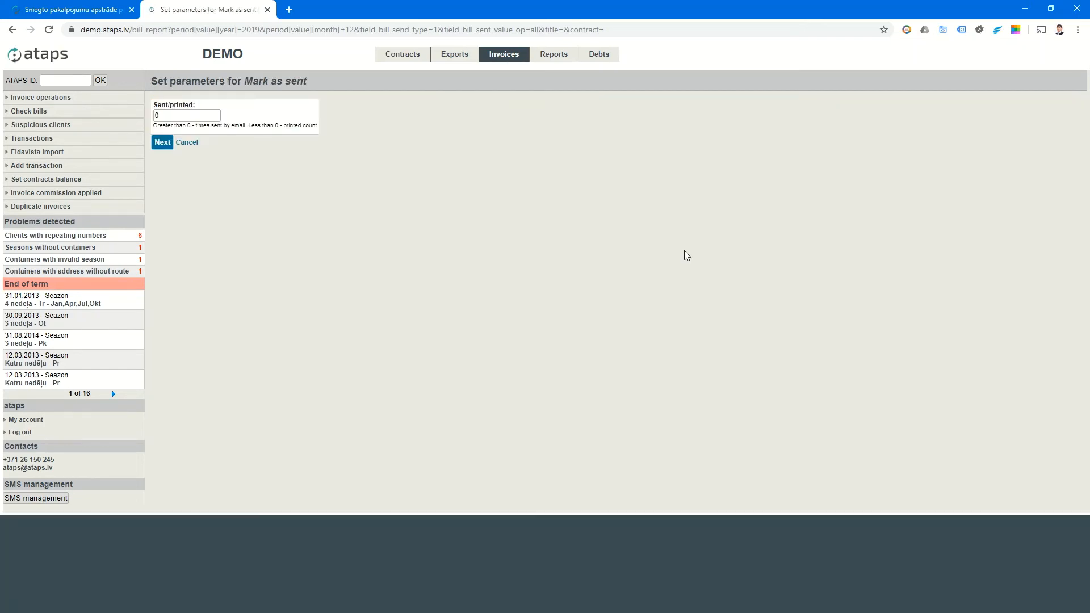
left_click(182, 118)
key("BackSpace")
type("1")
left_click(162, 143)
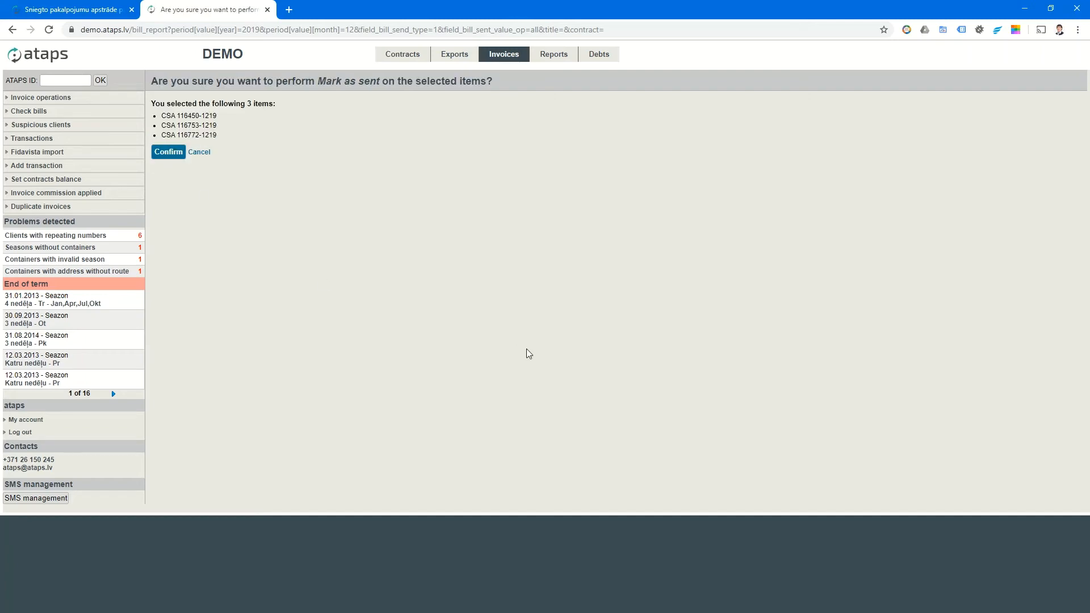
left_click(168, 151)
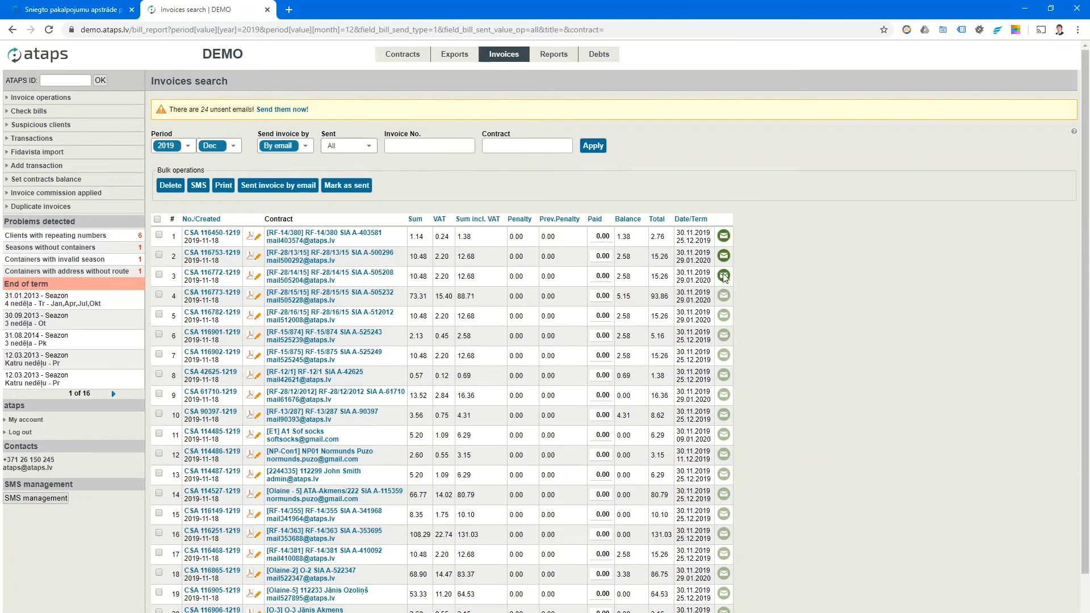
mouse_move(719, 240)
View the available options of the Sent filter and leave it at All.
left_click(351, 150)
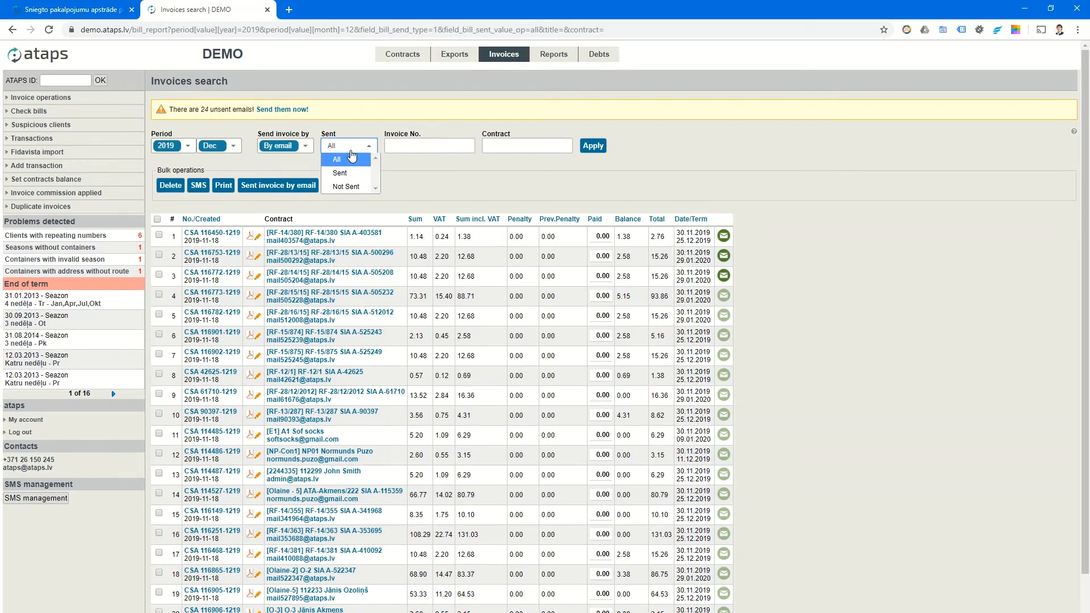
left_click(351, 158)
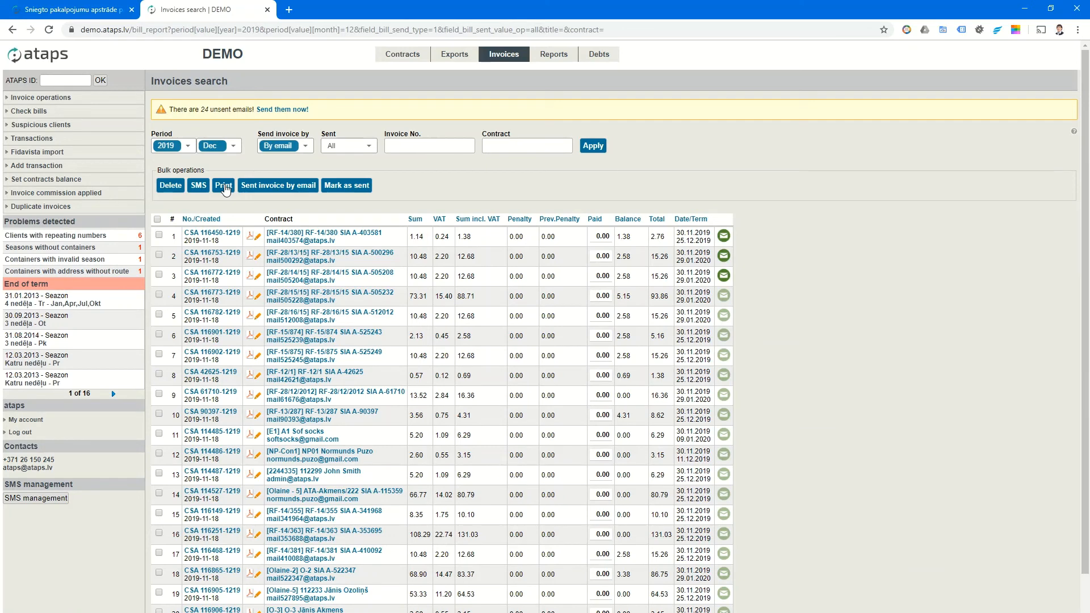
left_click(159, 235)
left_click(159, 255)
left_click(159, 275)
left_click(159, 295)
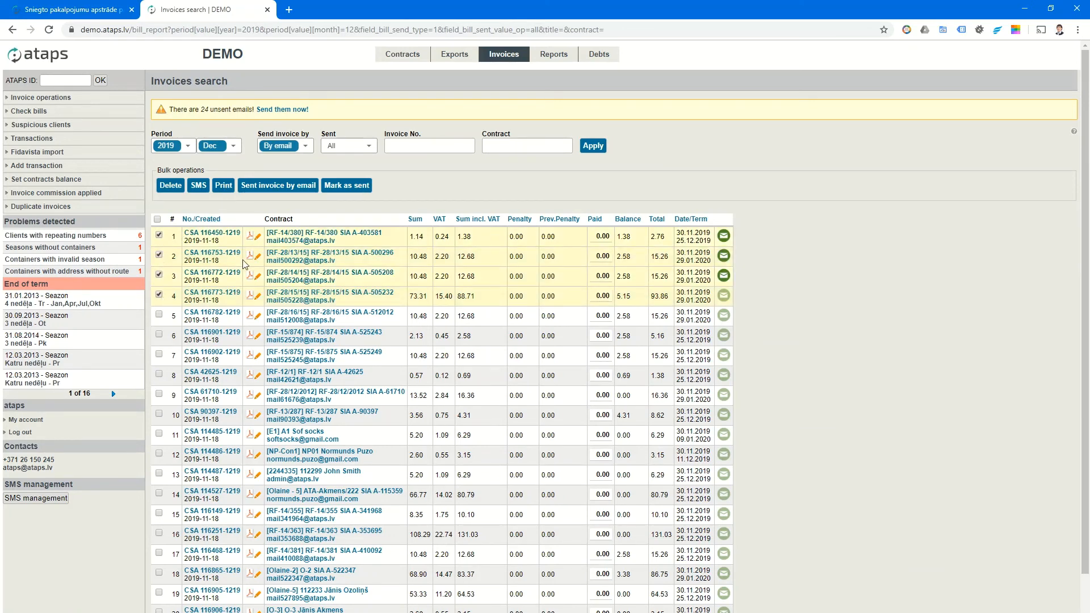
Filter the December 2019 invoices to those sent by mail - manually, with the Sent filter left at All.
left_click(347, 146)
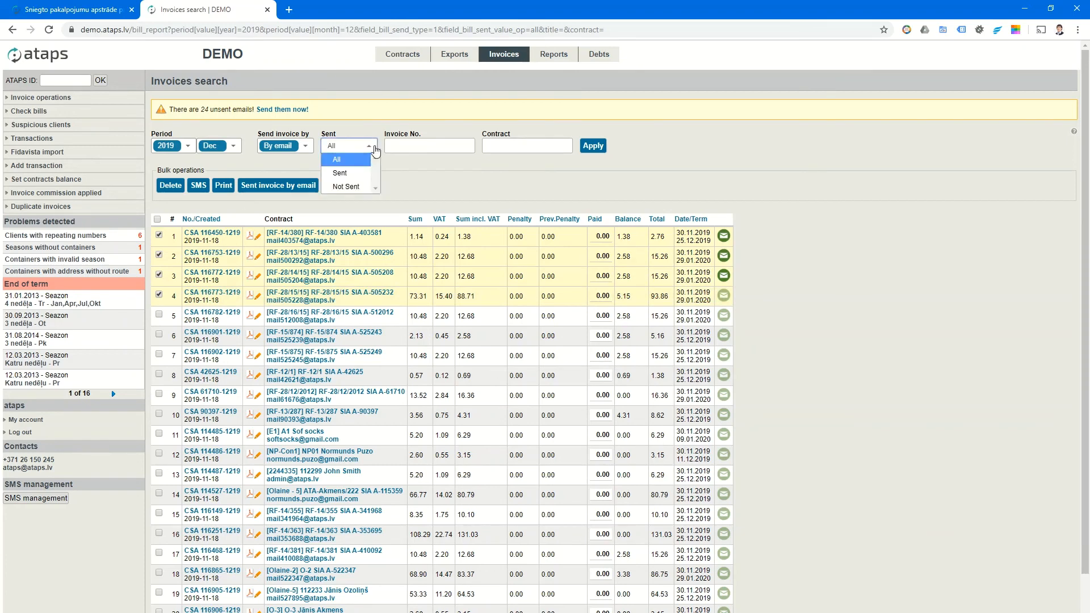
left_click(293, 147)
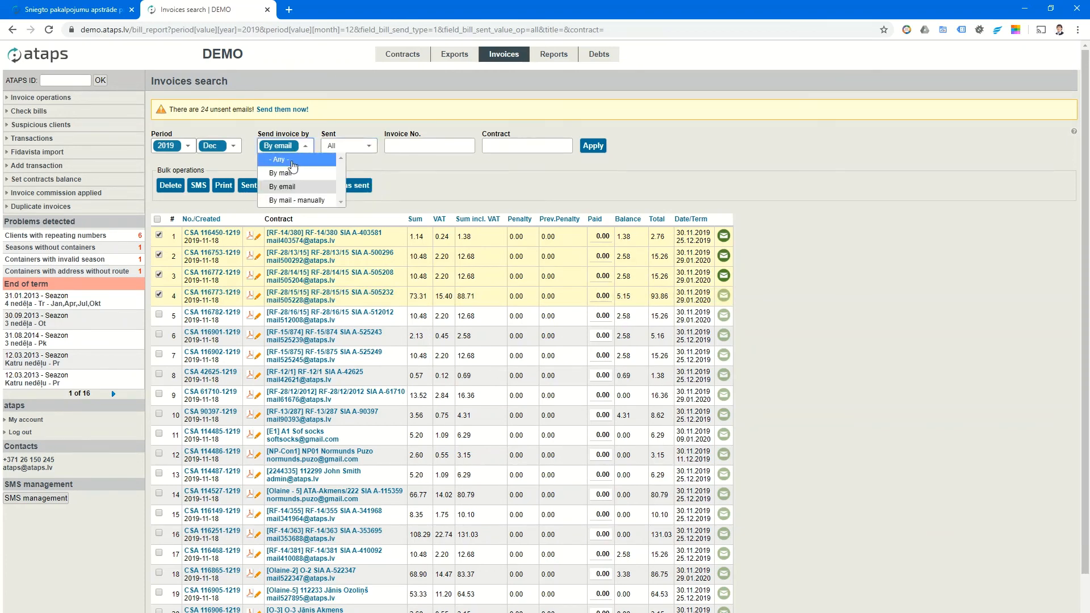
left_click(295, 201)
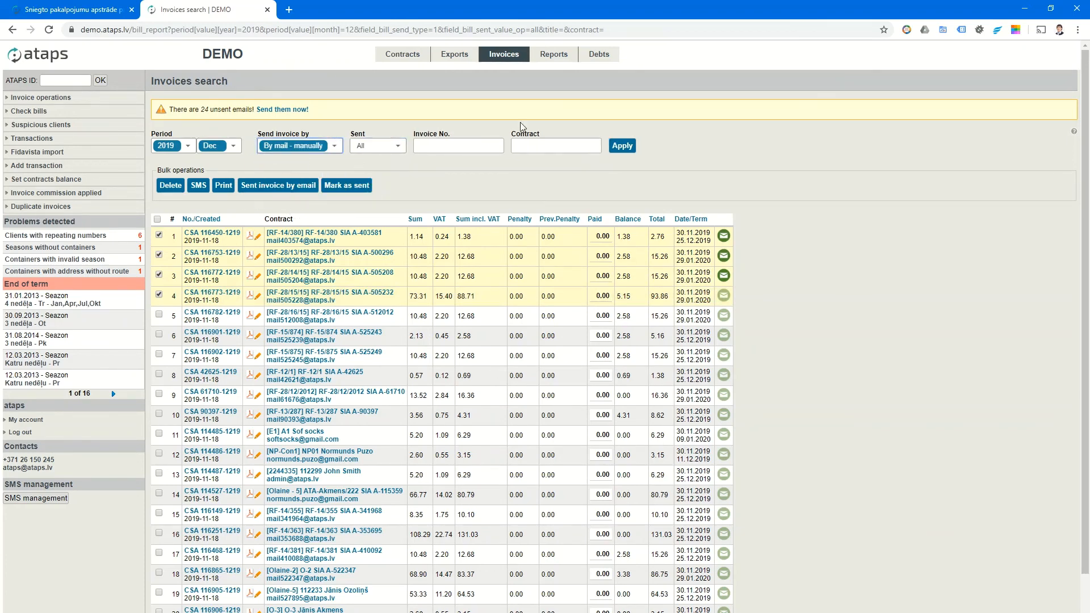
left_click(622, 146)
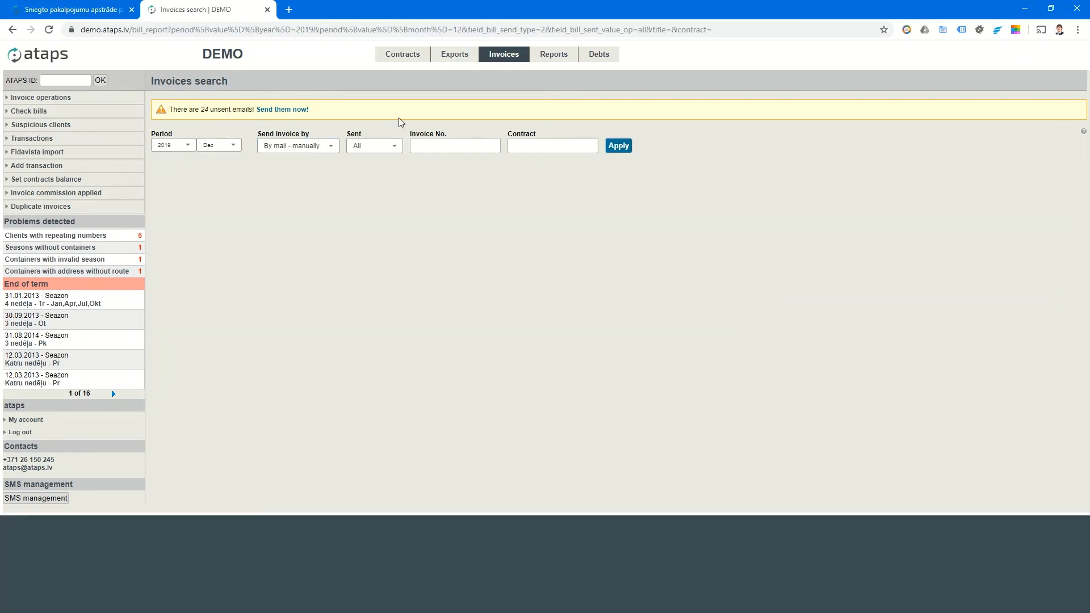
Filter the December 2019 invoice list to invoices sent by mail.
left_click(316, 147)
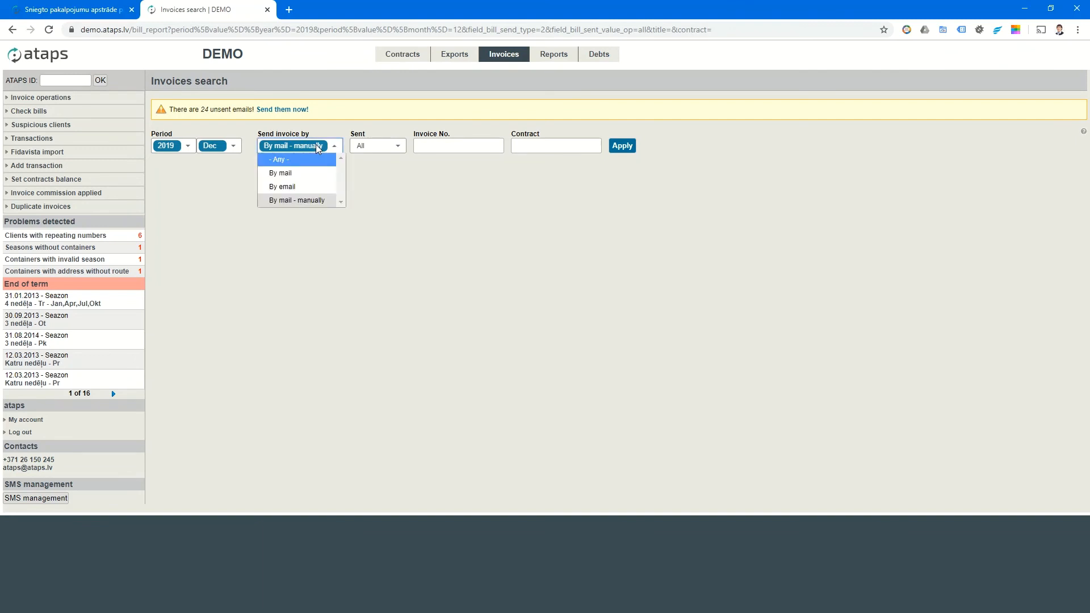
left_click(305, 180)
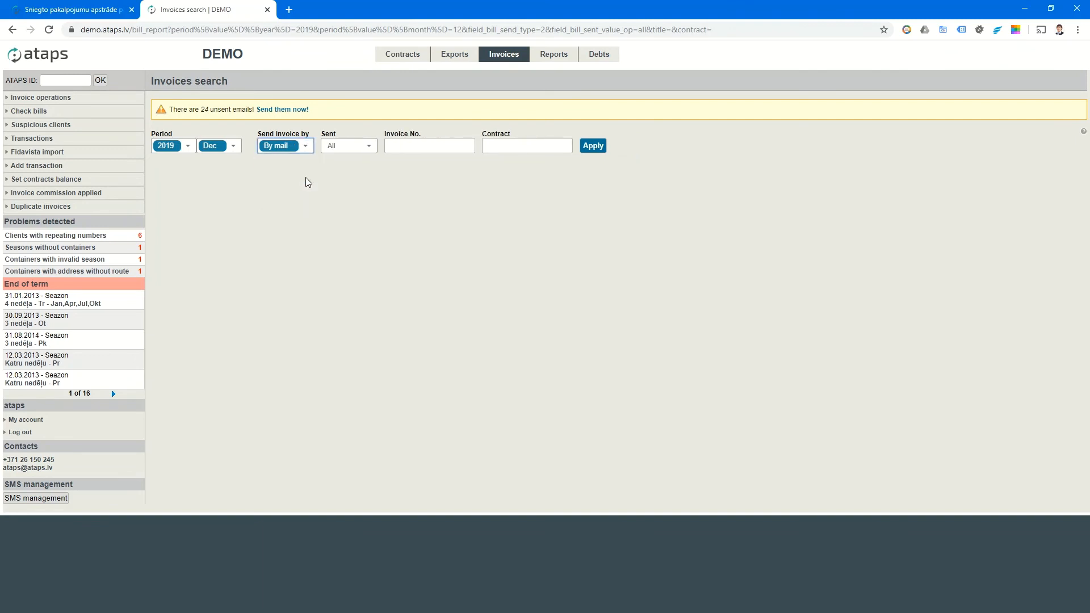
left_click(590, 147)
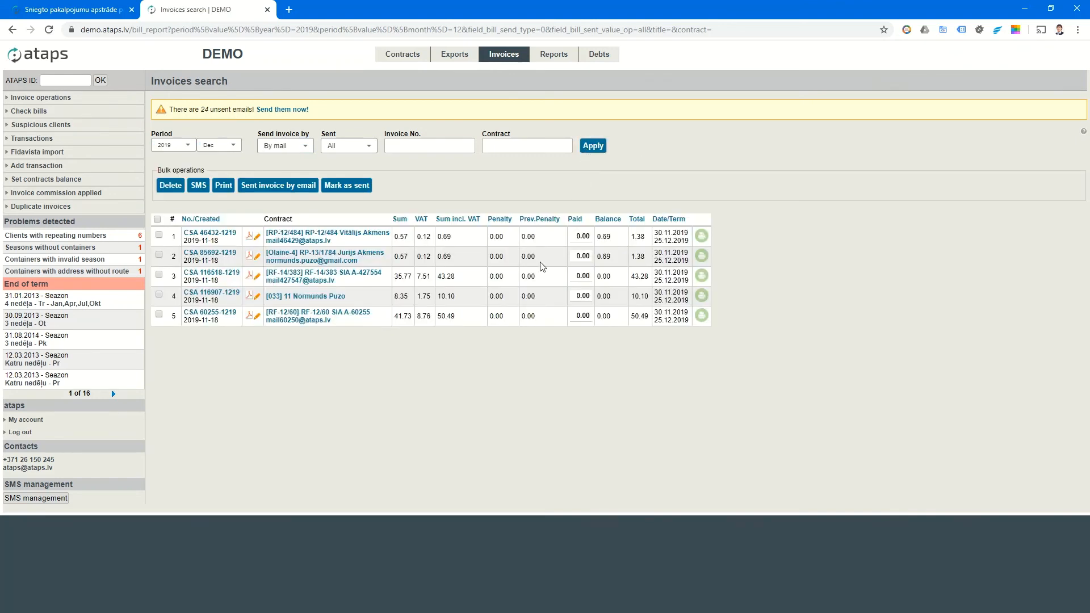
Print all five listed by-mail invoices in bulk as one document and review its pages.
left_click(159, 235)
left_click(159, 255)
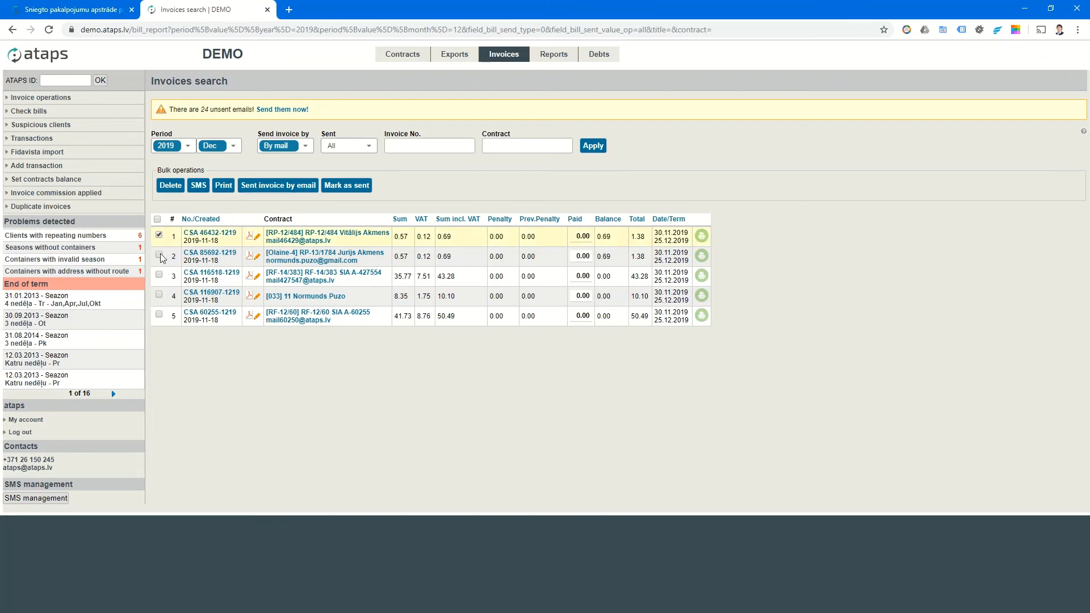
left_click(159, 275)
left_click(223, 188)
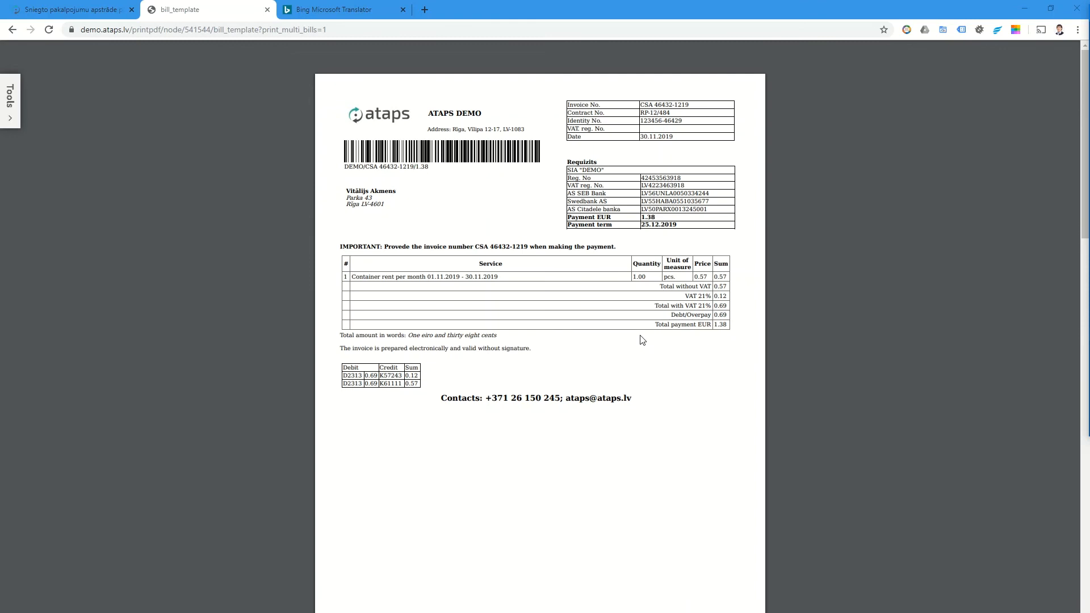
scroll(642, 340, "down", 10)
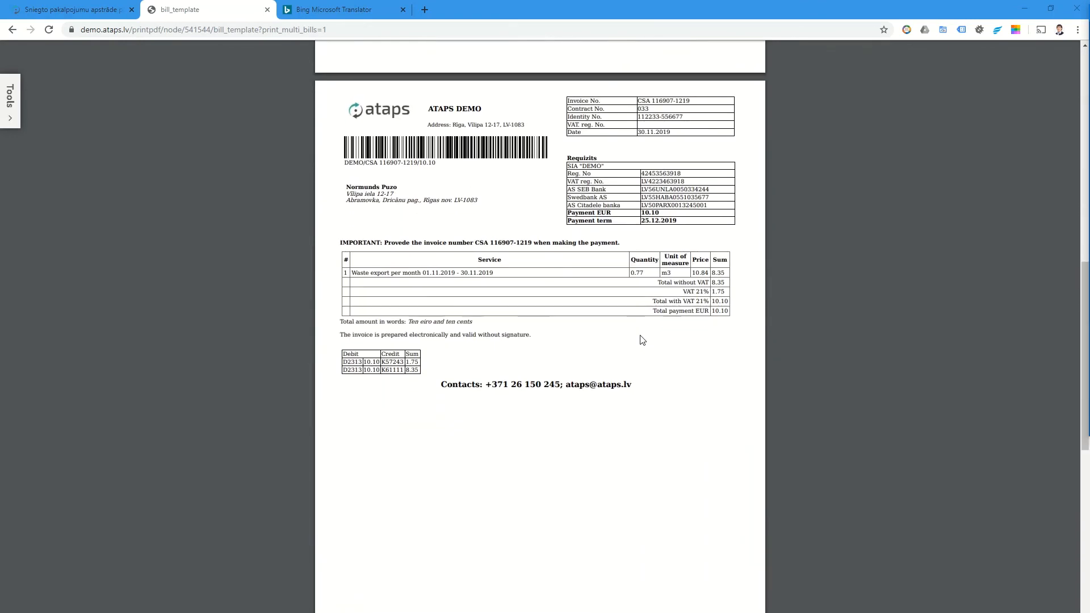
scroll(642, 339, "down", 10)
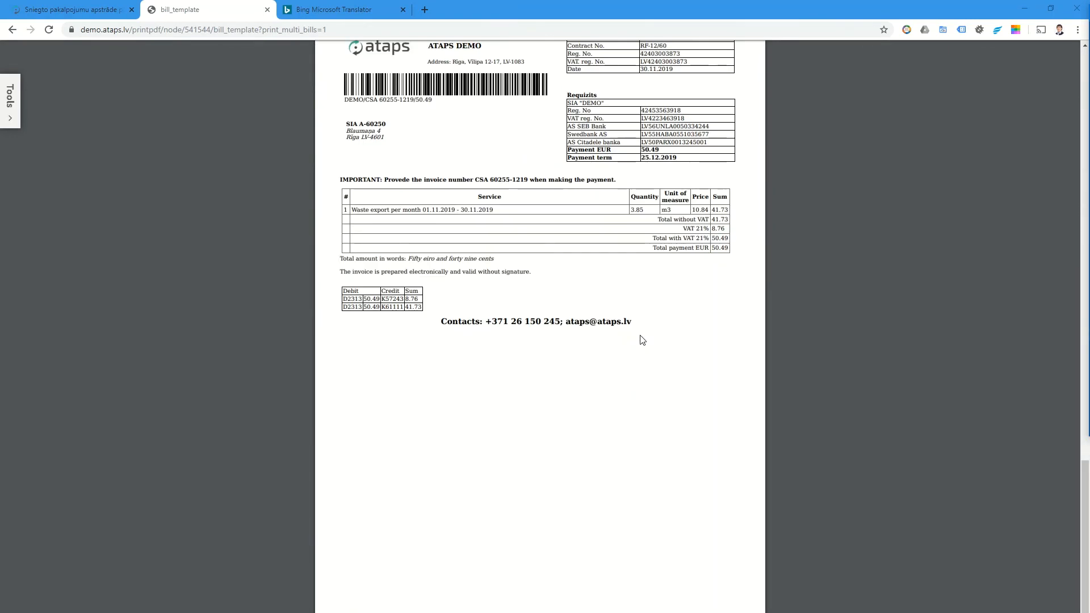
scroll(642, 339, "down", 10)
scroll(642, 339, "up", 1)
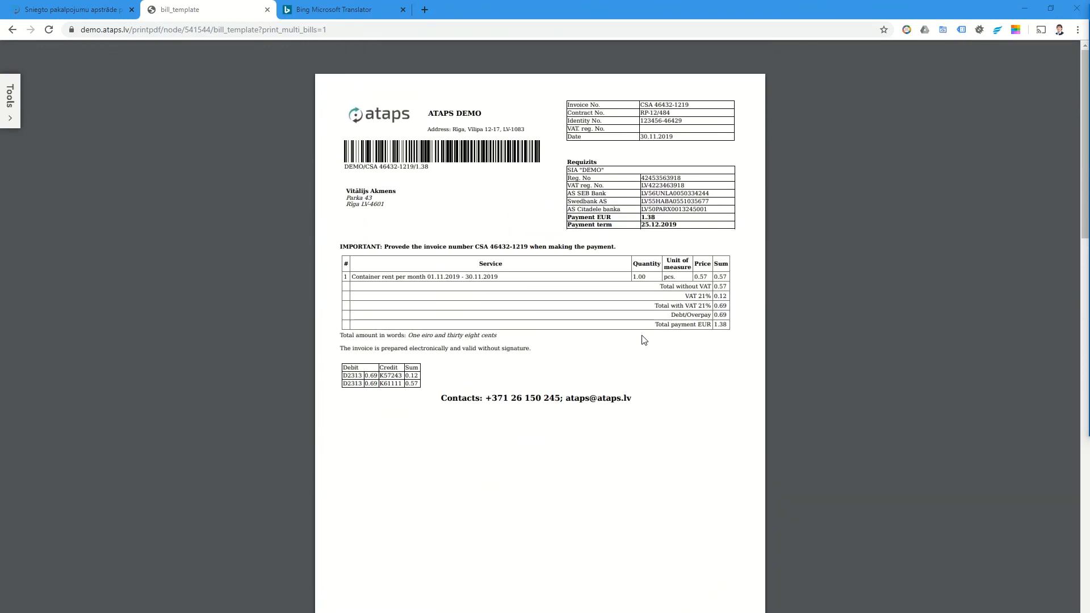